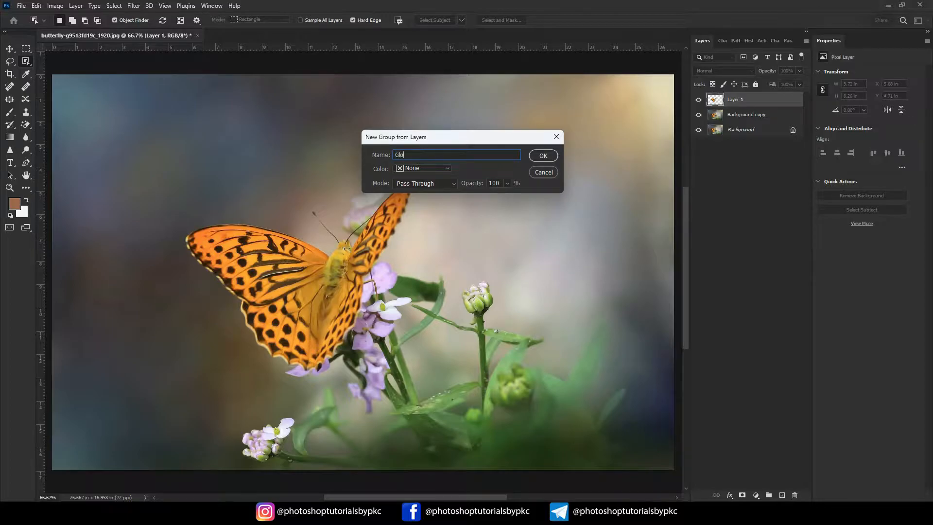
- Group the butterfly cutout layer under the name Glow and convert Layer 1 inside it to a smart object
{"action": "left_click", "coordinate": [544, 157]}
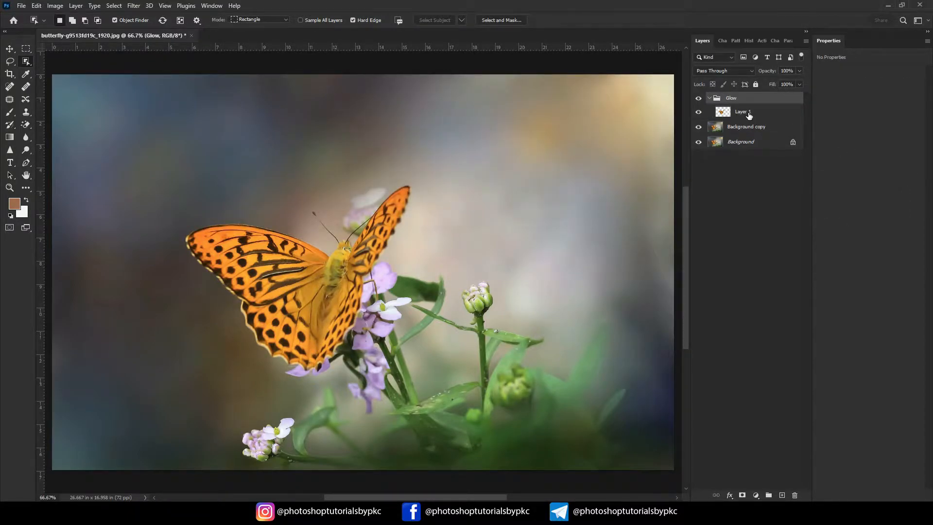
{"action": "right_click", "coordinate": [747, 110]}
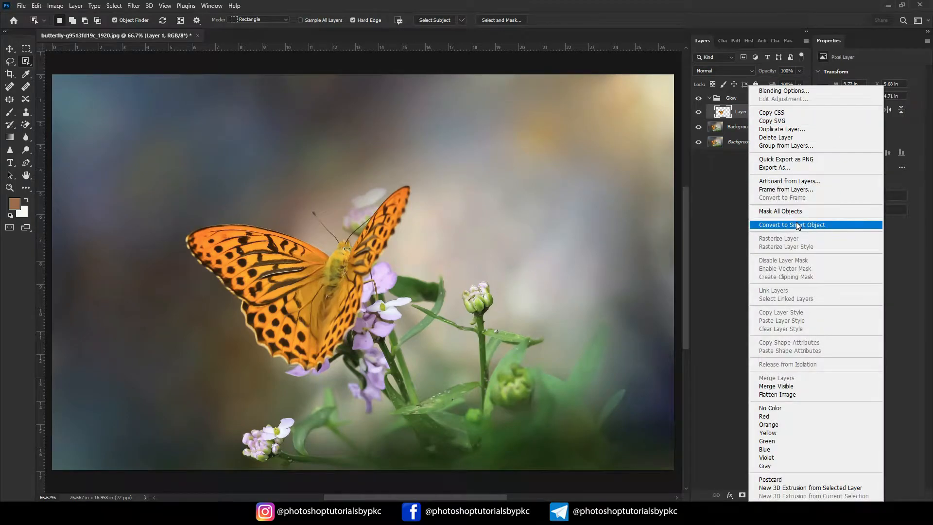
{"action": "left_click", "coordinate": [797, 224]}
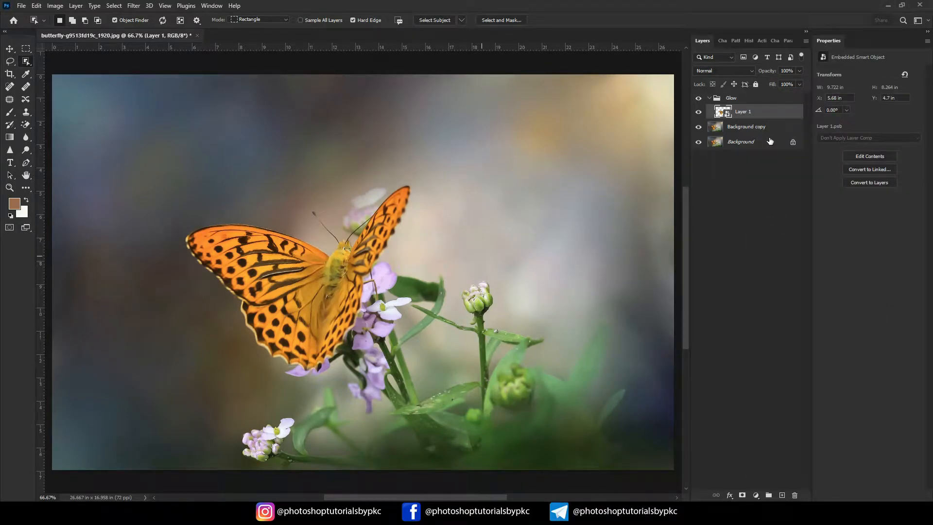
- Add a Color Lookup adjustment layer above Background copy using the Moonlight.3DL 3D LUT
{"action": "left_click", "coordinate": [745, 130]}
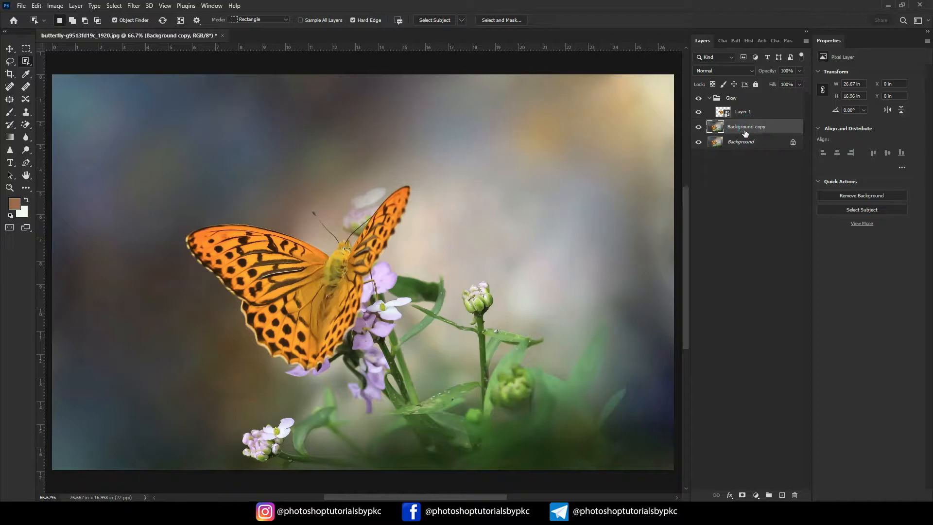
{"action": "left_click", "coordinate": [760, 493]}
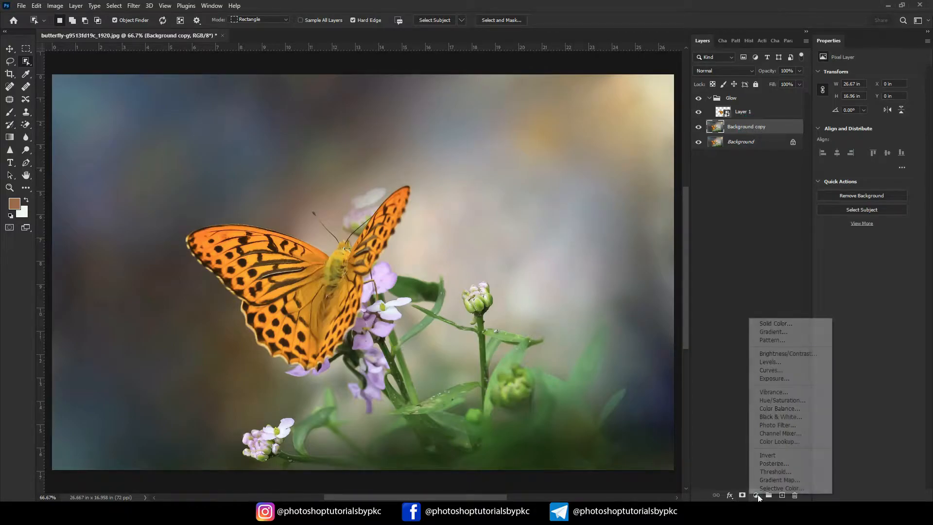
{"action": "left_click", "coordinate": [775, 442]}
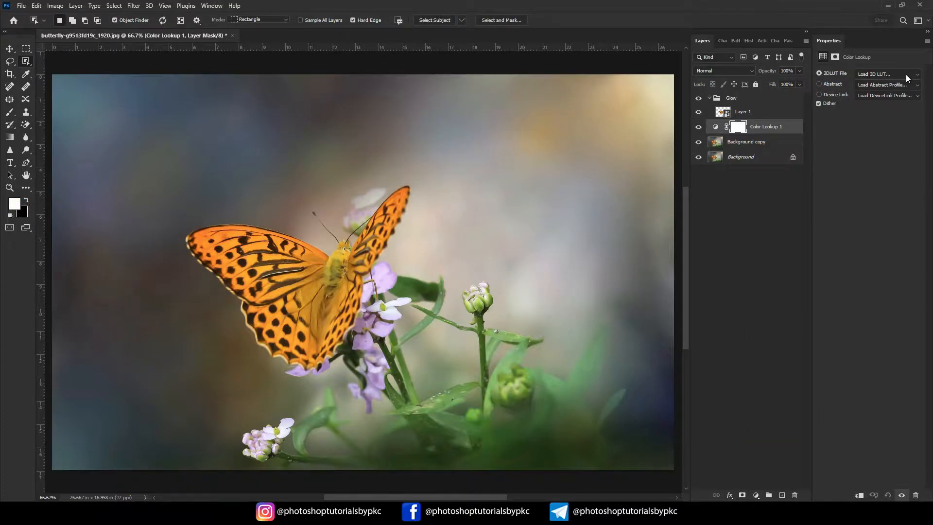
{"action": "left_click", "coordinate": [907, 75]}
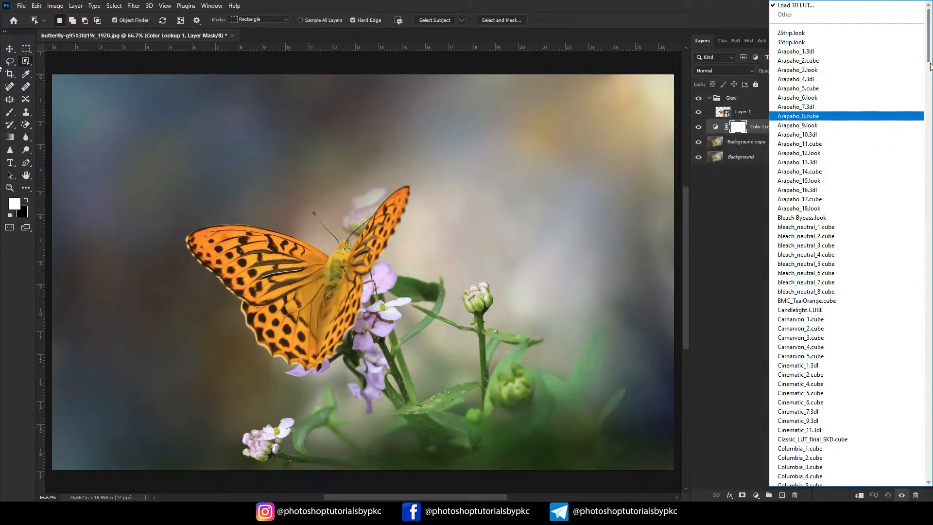
{"action": "left_click_drag", "start_coordinate": [928, 57], "coordinate": [928, 197]}
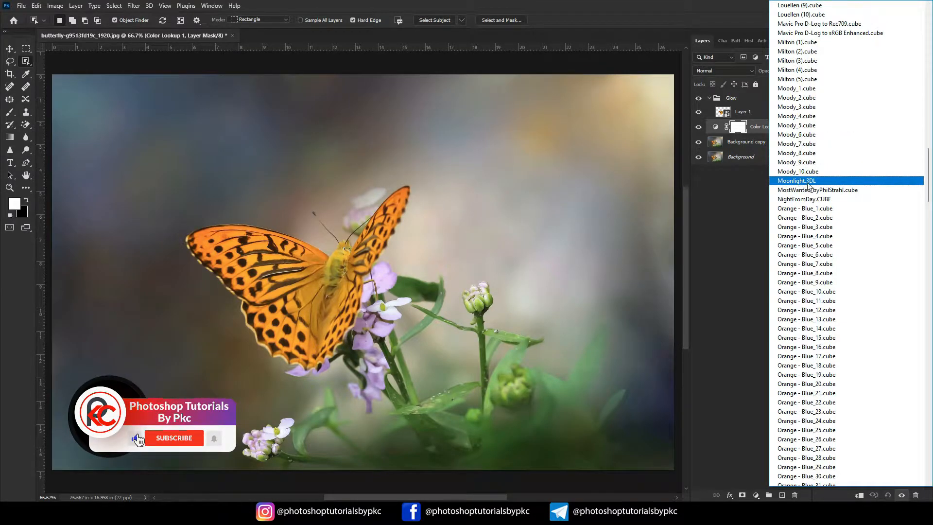
{"action": "left_click", "coordinate": [802, 182]}
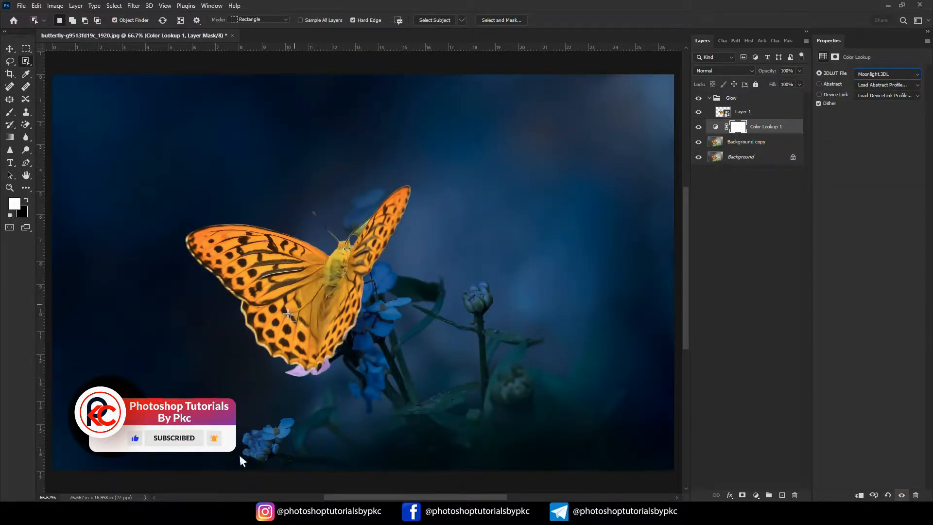
- Set the blend mode of Layer 1 in the Glow group to Color Dodge
{"action": "left_click", "coordinate": [8, 50]}
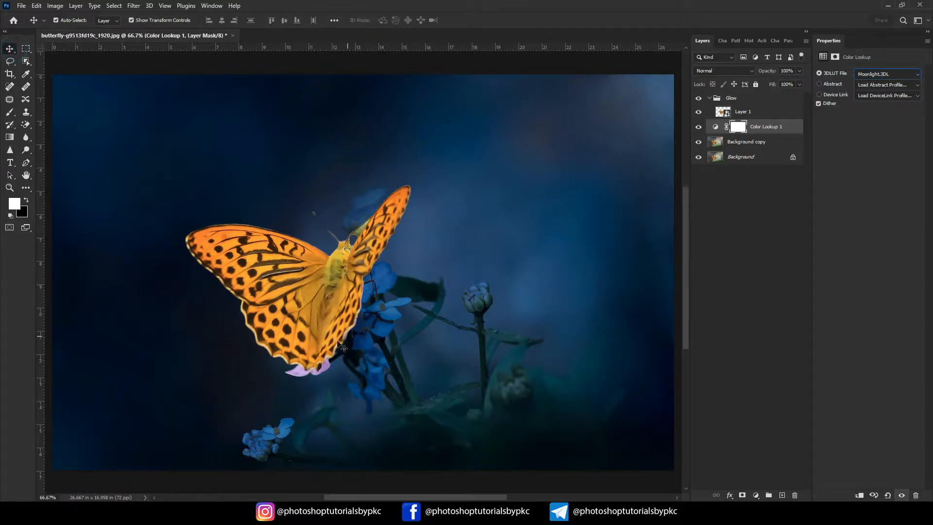
{"action": "left_click", "coordinate": [748, 114]}
{"action": "left_click", "coordinate": [750, 72]}
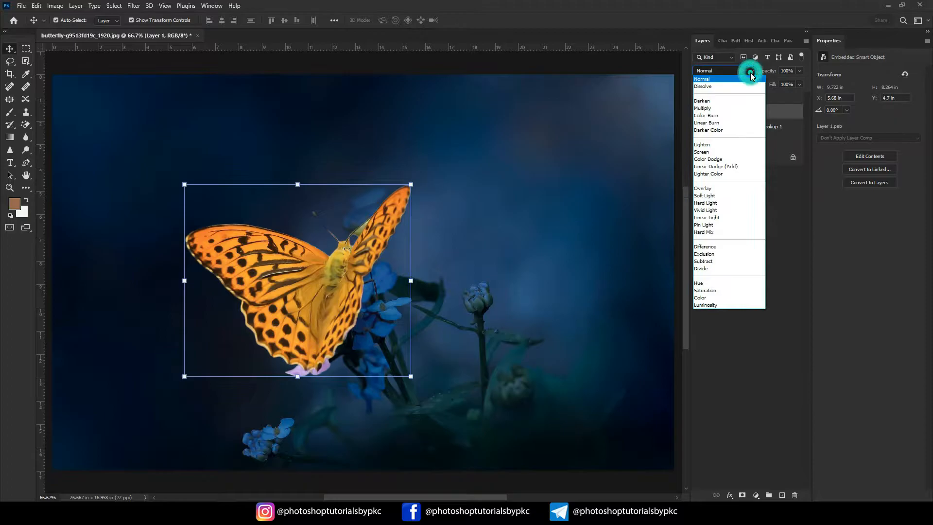
{"action": "left_click", "coordinate": [711, 161]}
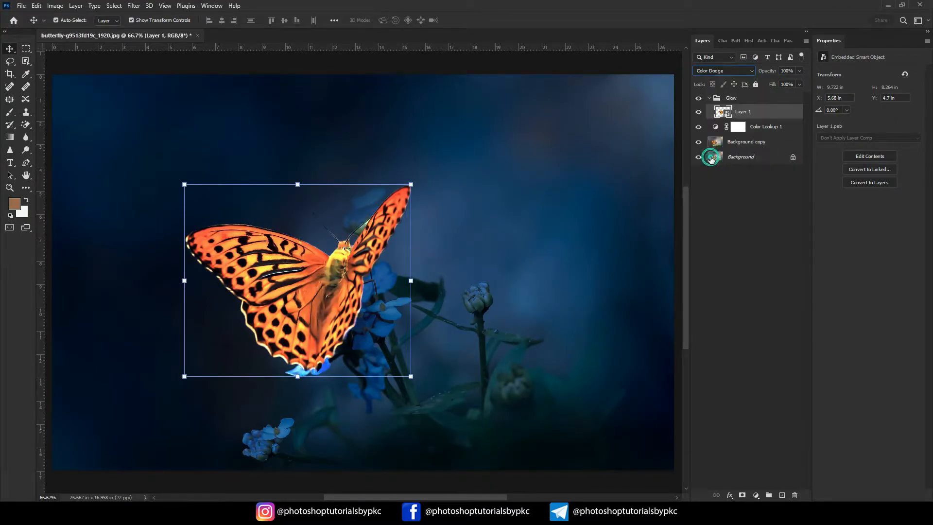
- Apply a Gaussian Blur with a 10-pixel radius to the butterfly smart object, Layer 1
{"action": "left_click", "coordinate": [134, 5]}
{"action": "left_click", "coordinate": [163, 130]}
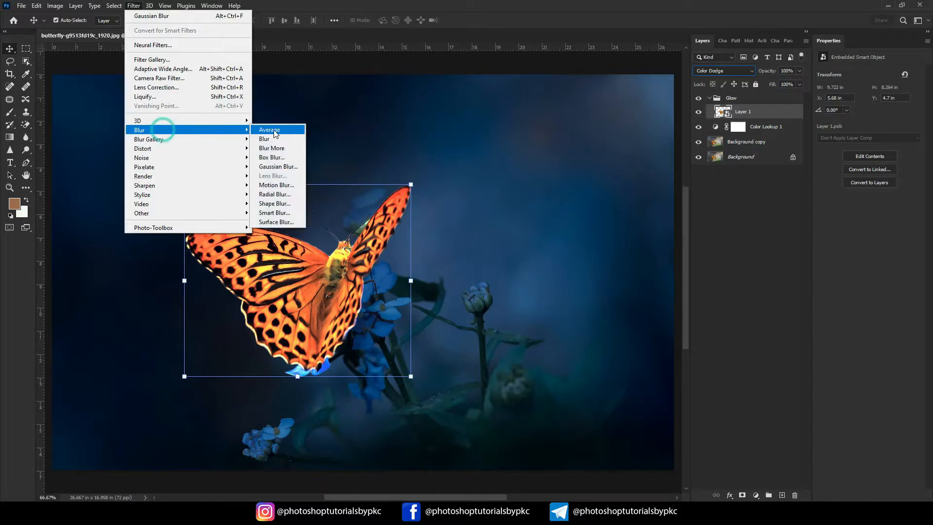
{"action": "left_click", "coordinate": [277, 167]}
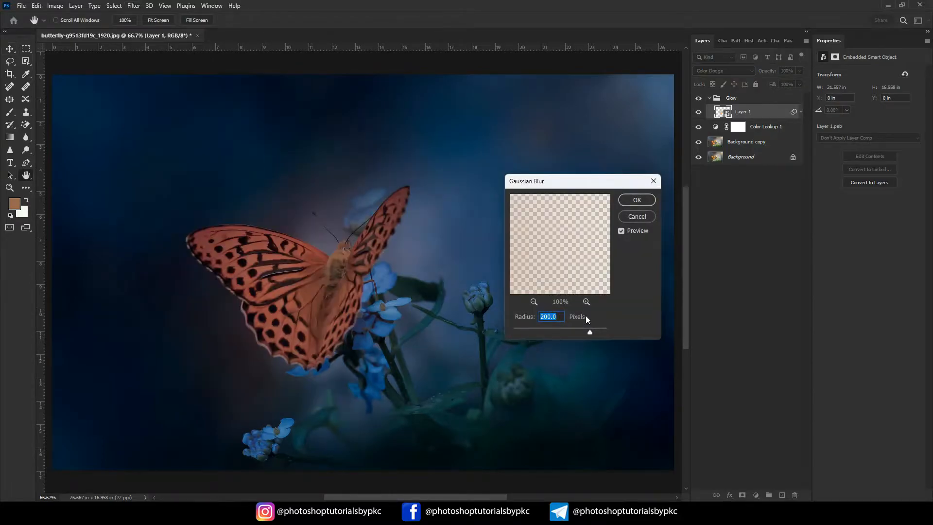
{"action": "left_click", "coordinate": [548, 317]}
{"action": "left_click", "coordinate": [543, 316]}
{"action": "left_click", "coordinate": [549, 329]}
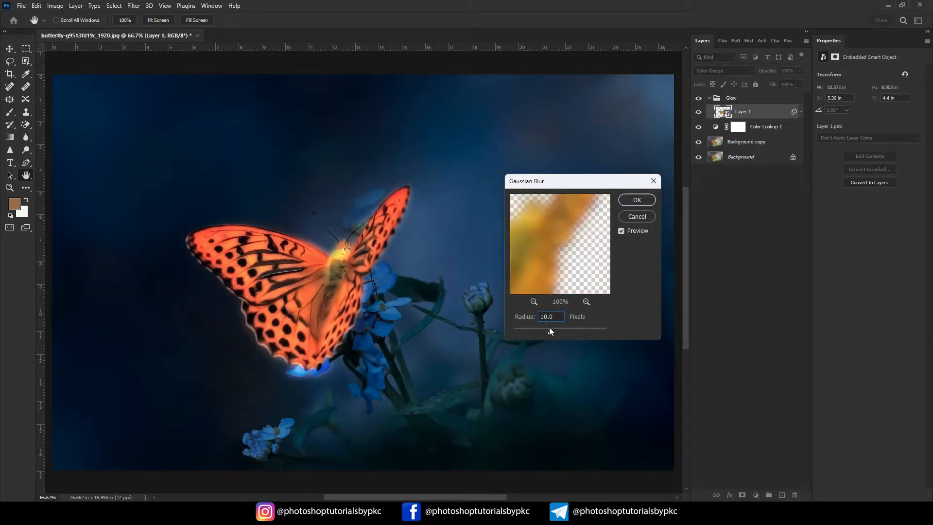
{"action": "left_click", "coordinate": [637, 200]}
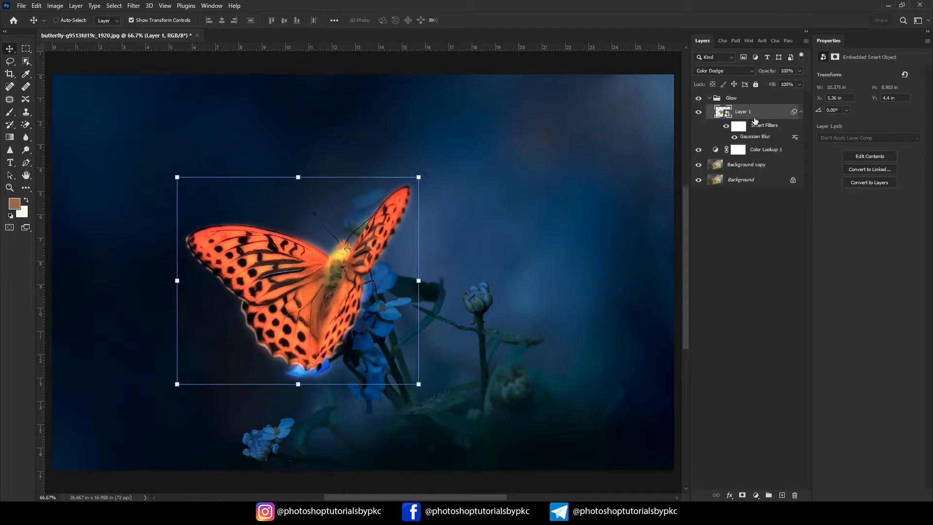
- Duplicate Layer 1 and set the copy's Gaussian Blur radius to 100 pixels
{"action": "key", "text": "ctrl+j"}
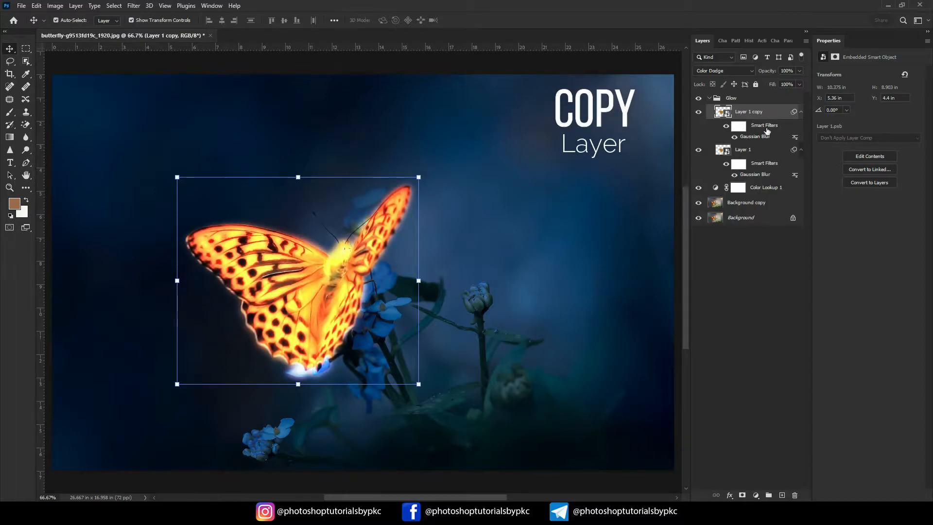
{"action": "double_click", "coordinate": [757, 137]}
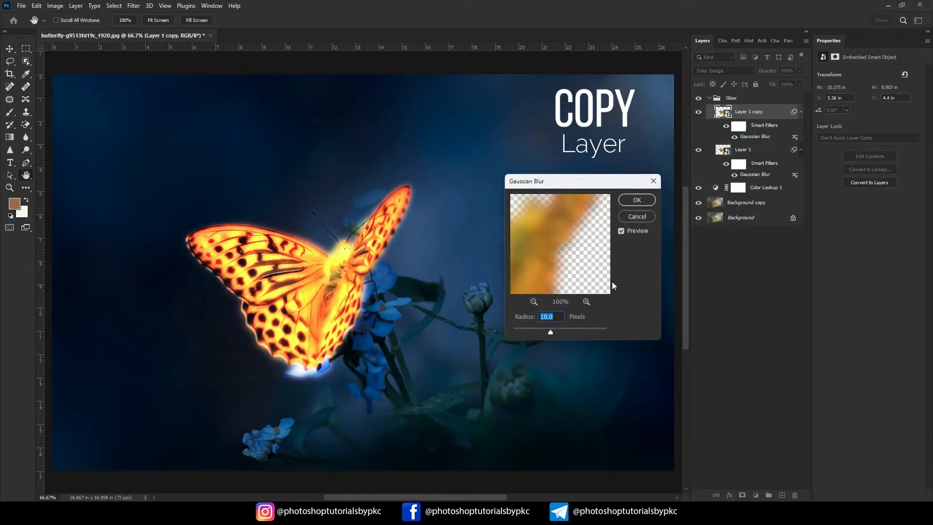
{"action": "left_click", "coordinate": [544, 317]}
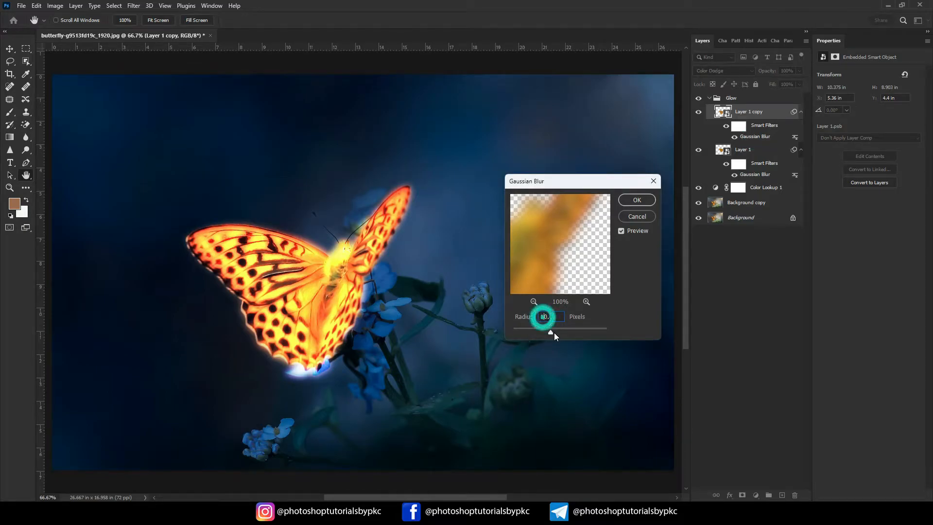
{"action": "type", "text": "0"}
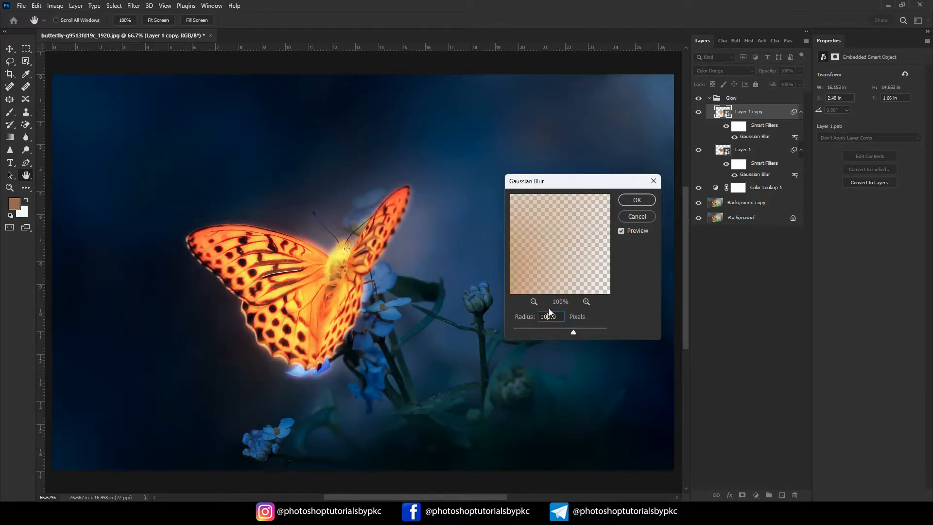
{"action": "left_click", "coordinate": [652, 199]}
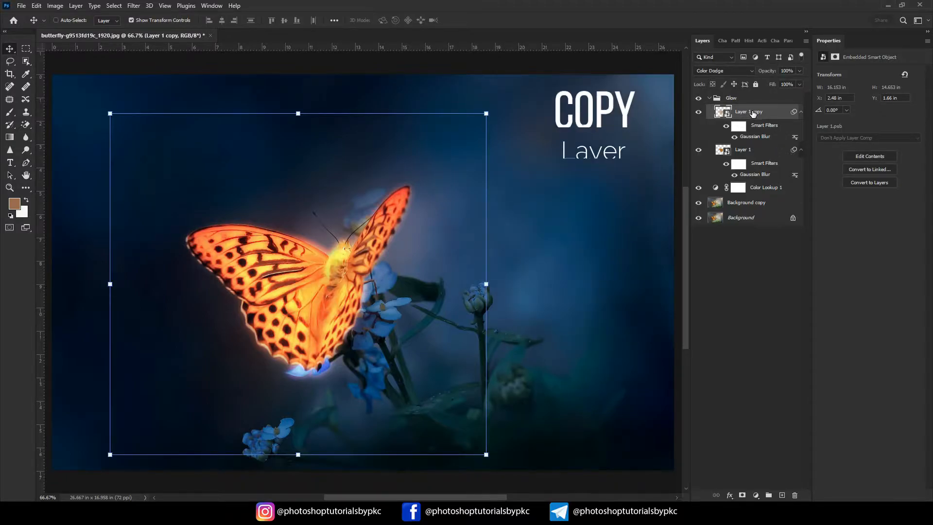
- Duplicate Layer 1 copy and set the new duplicate's Gaussian Blur radius to 200 pixels
{"action": "key", "text": "ctrl+j"}
{"action": "double_click", "coordinate": [745, 137]}
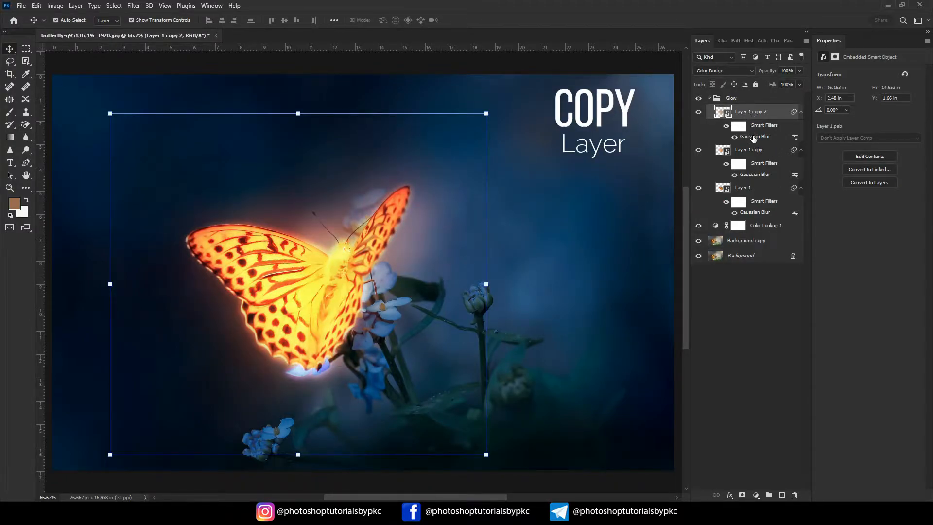
{"action": "left_click", "coordinate": [541, 316]}
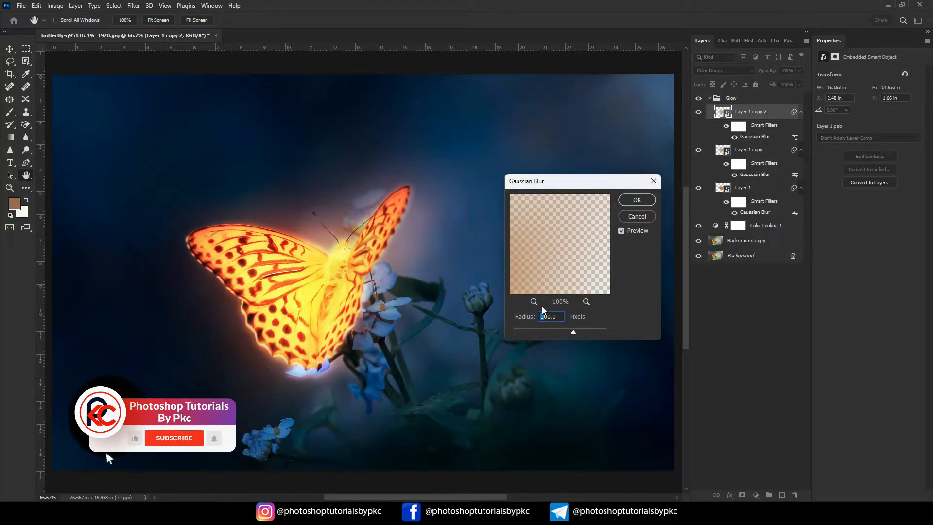
{"action": "type", "text": "2"}
{"action": "left_click", "coordinate": [638, 201]}
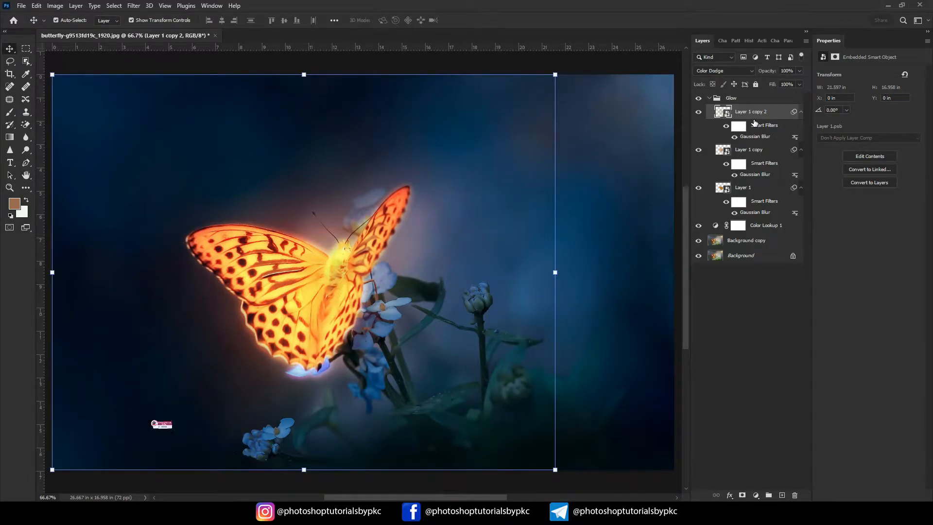
- Duplicate Layer 1 copy 2 and set the new duplicate's Gaussian Blur radius to 400 pixels
{"action": "key", "text": "ctrl+j"}
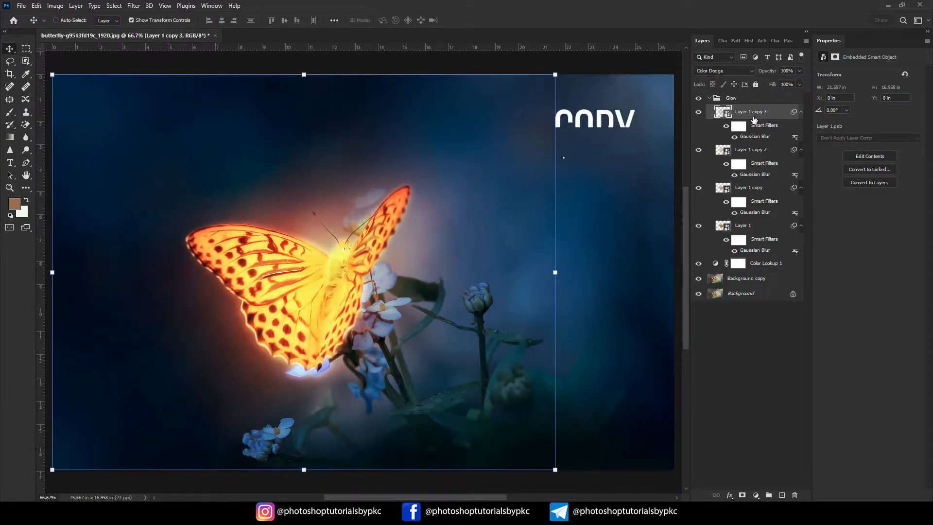
{"action": "double_click", "coordinate": [760, 138]}
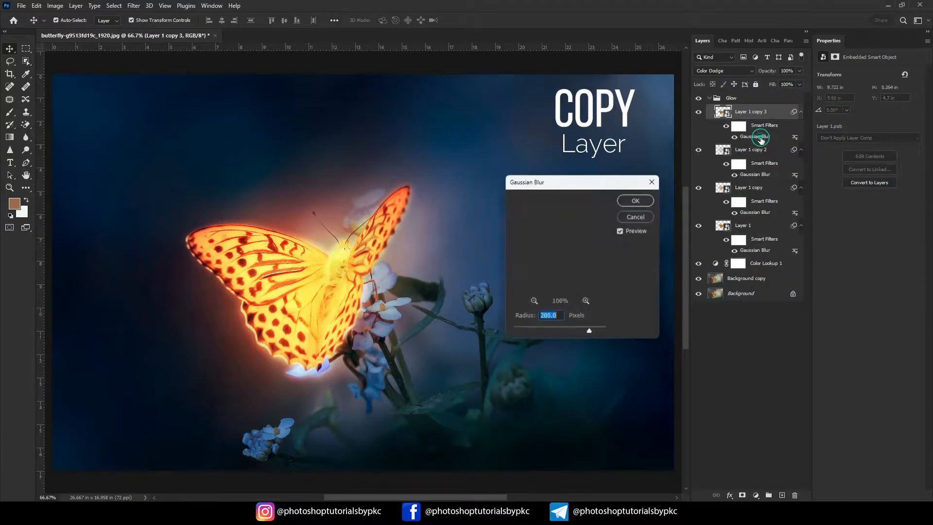
{"action": "left_click", "coordinate": [543, 317]}
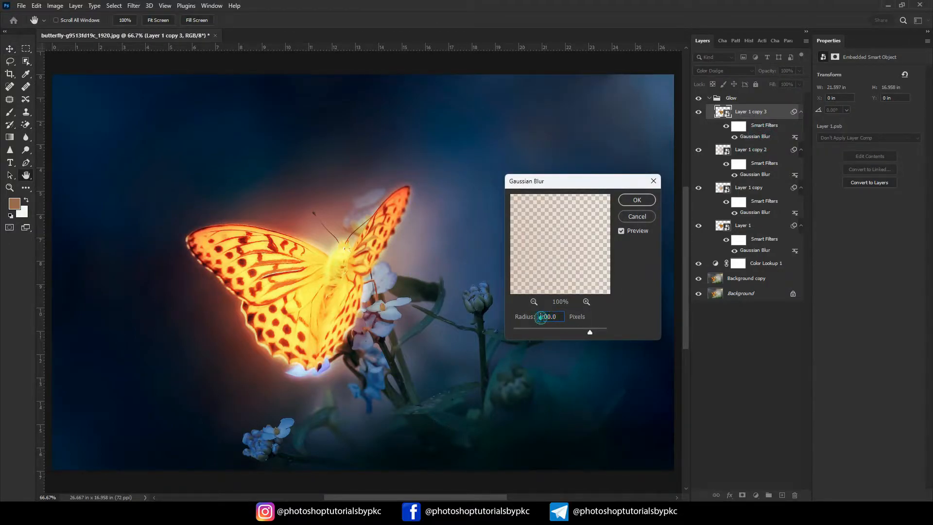
{"action": "key", "text": "Delete"}
{"action": "type", "text": "4"}
{"action": "left_click", "coordinate": [643, 199]}
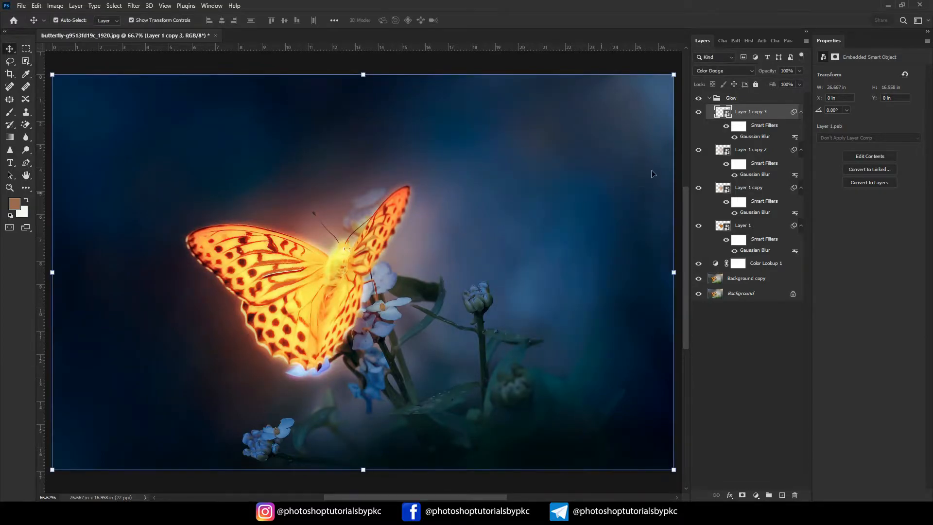
- Collapse the Glow group and toggle its visibility to compare the image with and without the glow
{"action": "left_click", "coordinate": [709, 99]}
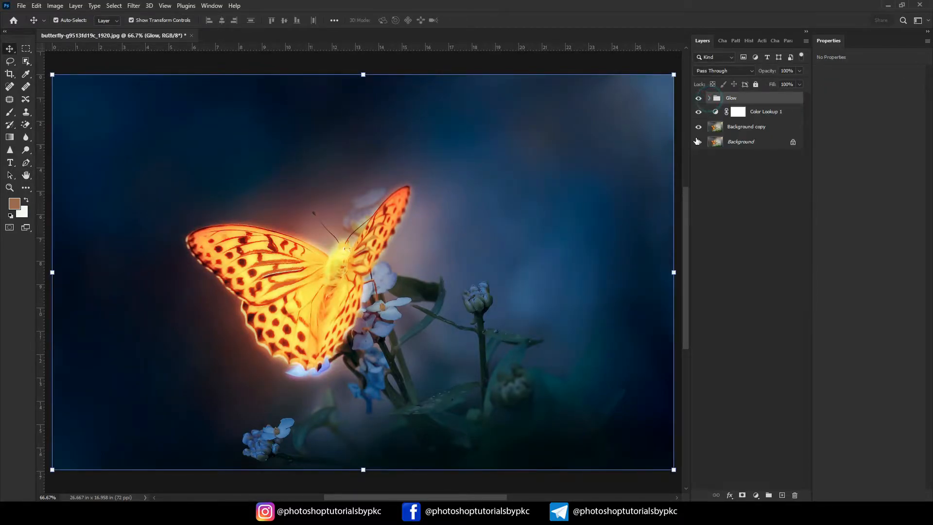
{"action": "left_click", "coordinate": [698, 98]}
{"action": "left_click", "coordinate": [698, 98]}
- Reduce the Glow group's fill to 84% and keep its opacity at 100%
{"action": "left_click", "coordinate": [800, 85]}
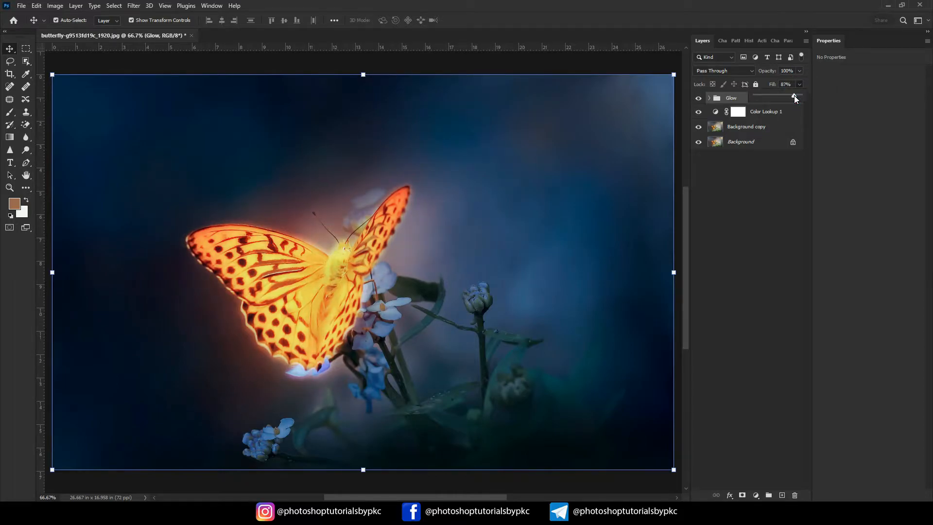
{"action": "left_click_drag", "start_coordinate": [798, 103], "coordinate": [793, 106]}
{"action": "left_click", "coordinate": [800, 71]}
{"action": "left_click_drag", "start_coordinate": [798, 81], "coordinate": [793, 82]}
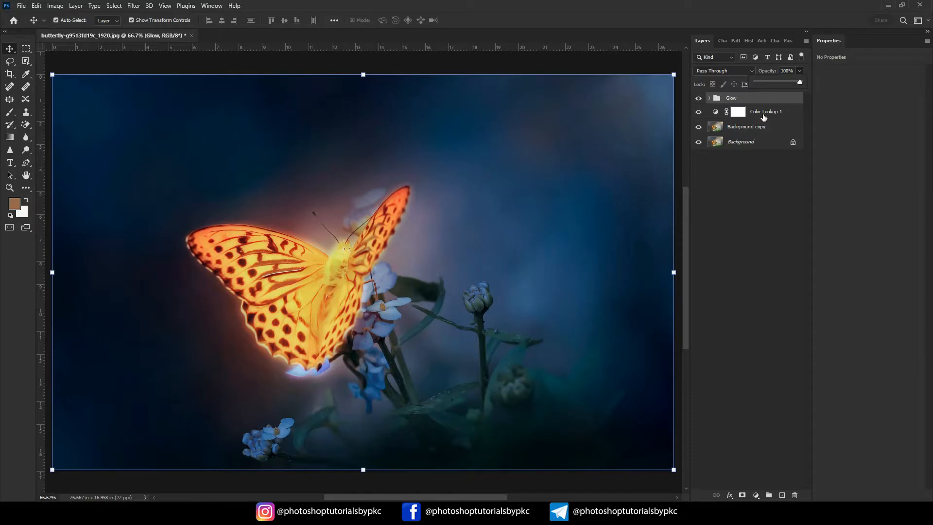
{"action": "left_click", "coordinate": [735, 199]}
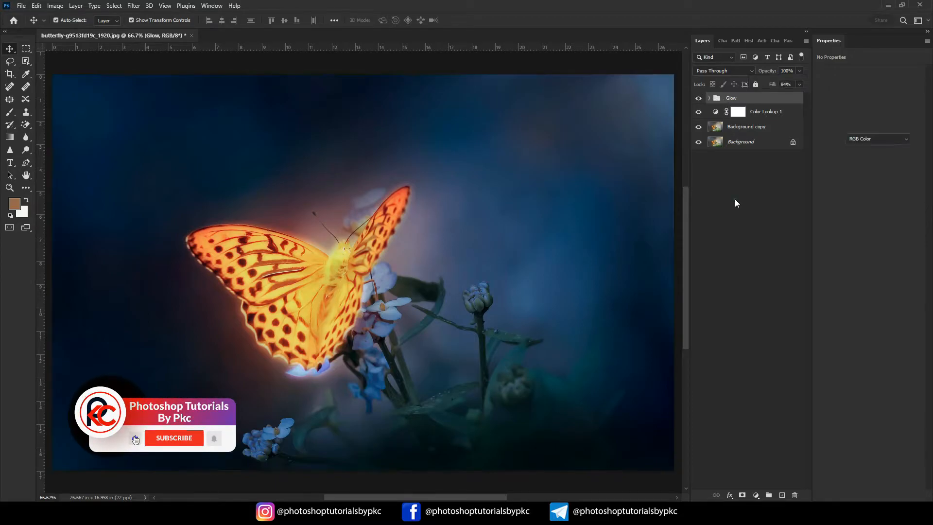
- Add a Solid Color fill layer above the Glow group with the orange colour e68700
{"action": "left_click", "coordinate": [741, 98]}
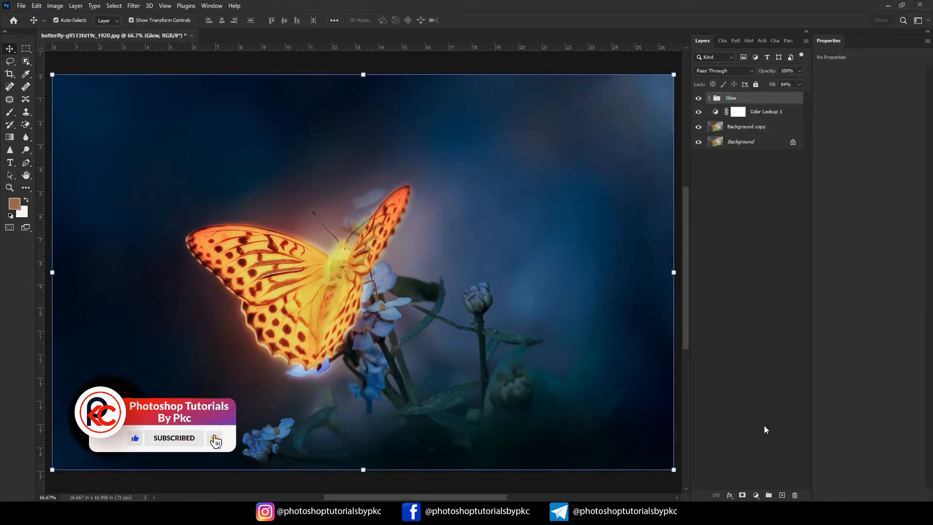
{"action": "left_click", "coordinate": [756, 495]}
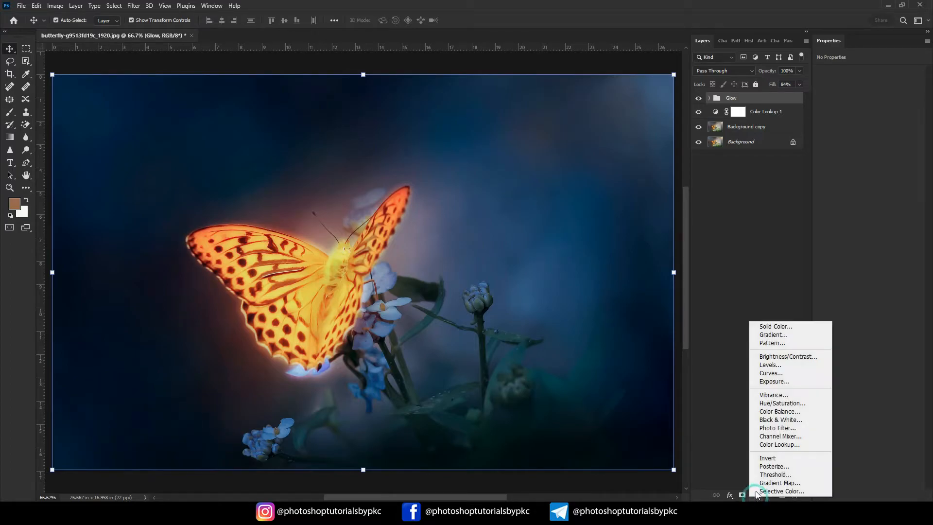
{"action": "left_click", "coordinate": [783, 331]}
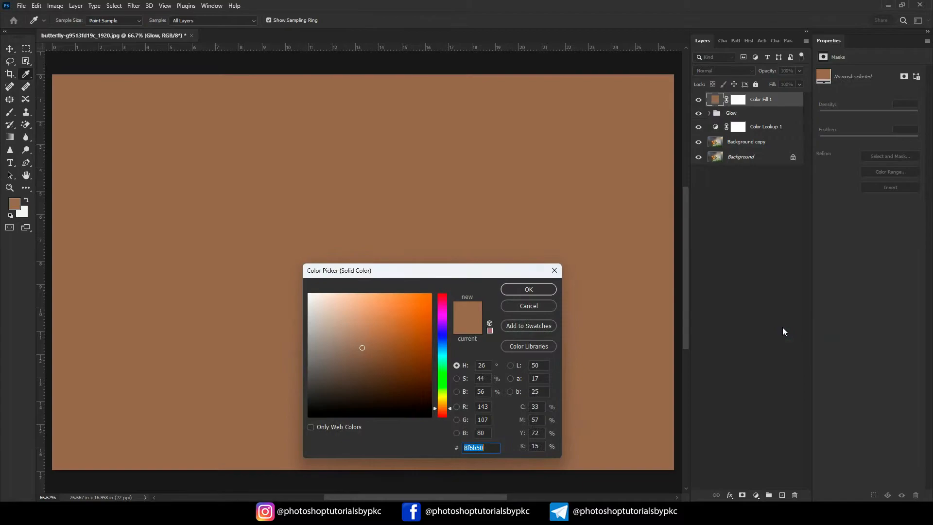
{"action": "left_click_drag", "start_coordinate": [440, 404], "coordinate": [447, 403]}
{"action": "left_click_drag", "start_coordinate": [431, 311], "coordinate": [433, 305]}
{"action": "left_click_drag", "start_coordinate": [445, 403], "coordinate": [446, 404]}
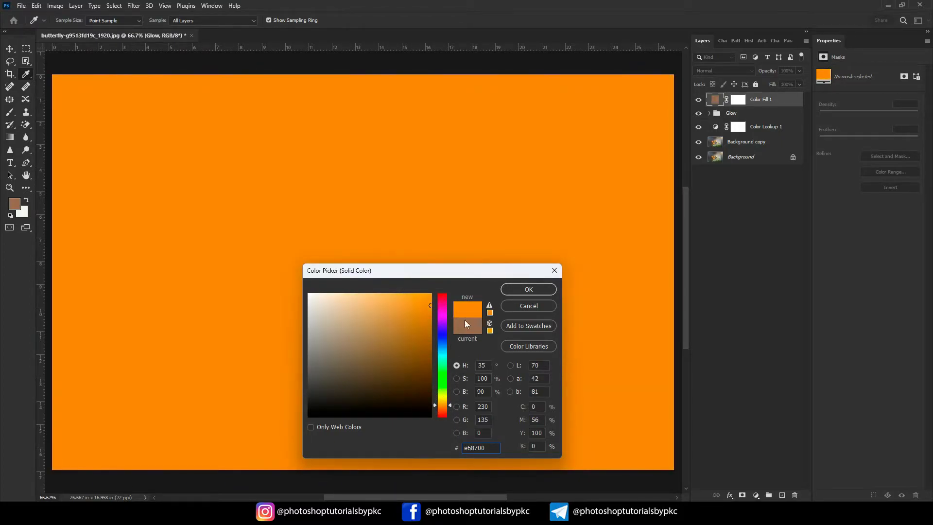
{"action": "left_click", "coordinate": [516, 290]}
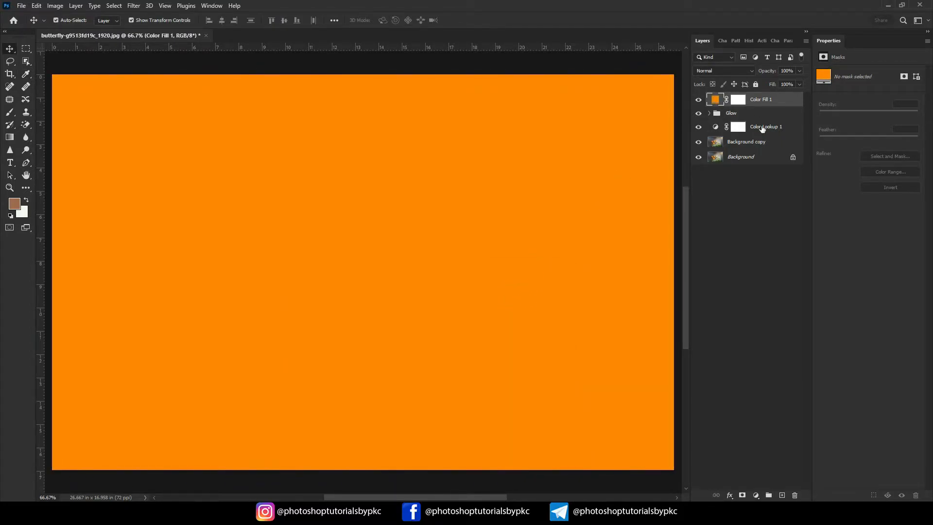
- Set the Color Fill 1 layer's blend mode to Overlay and invert its layer mask to black
{"action": "left_click", "coordinate": [738, 100]}
{"action": "key", "text": "b"}
{"action": "key", "text": "d"}
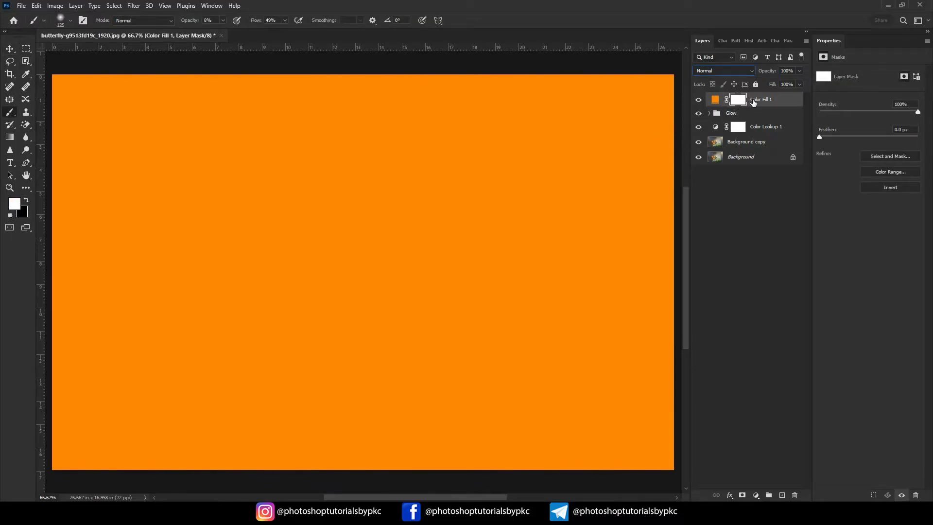
{"action": "left_click", "coordinate": [741, 72]}
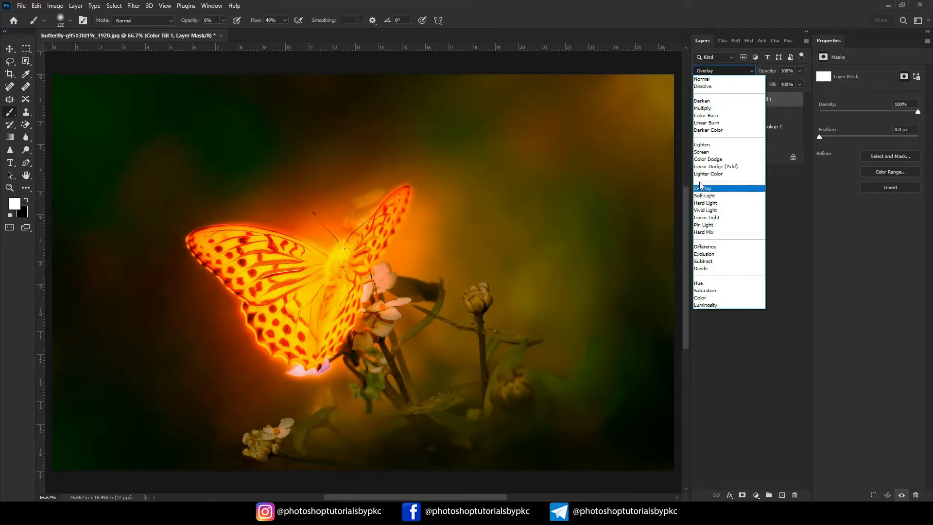
{"action": "left_click", "coordinate": [702, 189]}
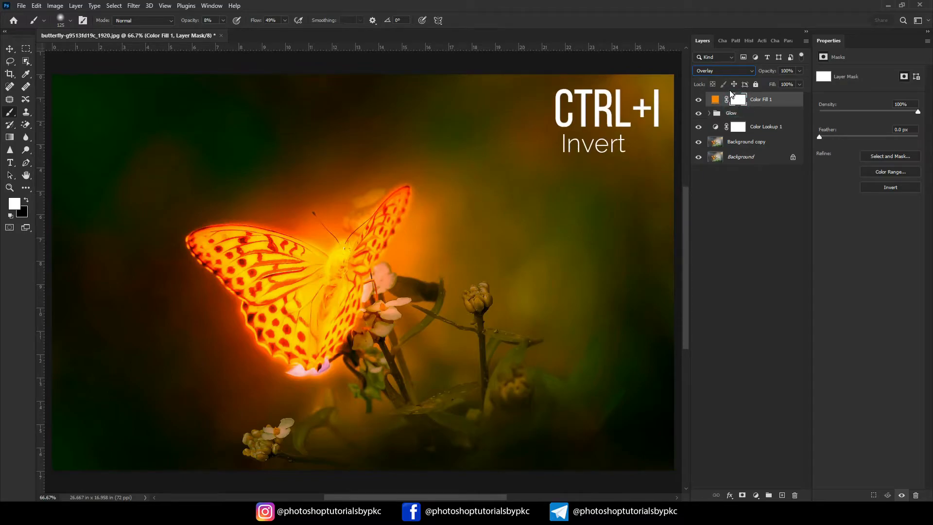
{"action": "key", "text": "ctrl+i"}
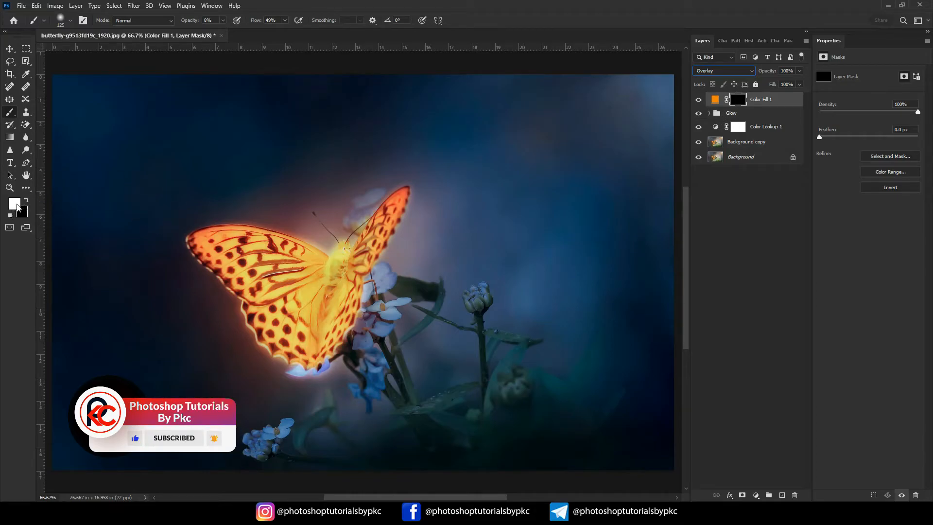
- Paint white on the Color Fill 1 mask over the flowers, stems and leaves near the butterfly, raising the brush opacity to 35%
{"action": "left_click", "coordinate": [223, 20]}
{"action": "left_click_drag", "start_coordinate": [223, 31], "coordinate": [226, 31]}
{"action": "mouse_move", "coordinate": [378, 305]}
{"action": "left_mouse_down"}
{"action": "mouse_move", "coordinate": [381, 284]}
{"action": "mouse_move", "coordinate": [355, 358]}
{"action": "left_mouse_up"}
{"action": "mouse_move", "coordinate": [433, 290]}
{"action": "left_mouse_down"}
{"action": "mouse_move", "coordinate": [398, 319]}
{"action": "mouse_move", "coordinate": [318, 437]}
{"action": "mouse_move", "coordinate": [325, 404]}
{"action": "left_mouse_up"}
{"action": "mouse_move", "coordinate": [386, 398]}
{"action": "left_mouse_down"}
{"action": "mouse_move", "coordinate": [514, 365]}
{"action": "mouse_move", "coordinate": [495, 368]}
{"action": "left_mouse_up"}
{"action": "left_click", "coordinate": [292, 20]}
{"action": "left_click", "coordinate": [223, 20]}
{"action": "left_click_drag", "start_coordinate": [227, 31], "coordinate": [234, 31]}
{"action": "left_click_drag", "start_coordinate": [544, 364], "coordinate": [496, 340]}
{"action": "mouse_move", "coordinate": [436, 305]}
{"action": "left_mouse_down"}
{"action": "mouse_move", "coordinate": [396, 314]}
{"action": "mouse_move", "coordinate": [380, 287]}
{"action": "left_mouse_up"}
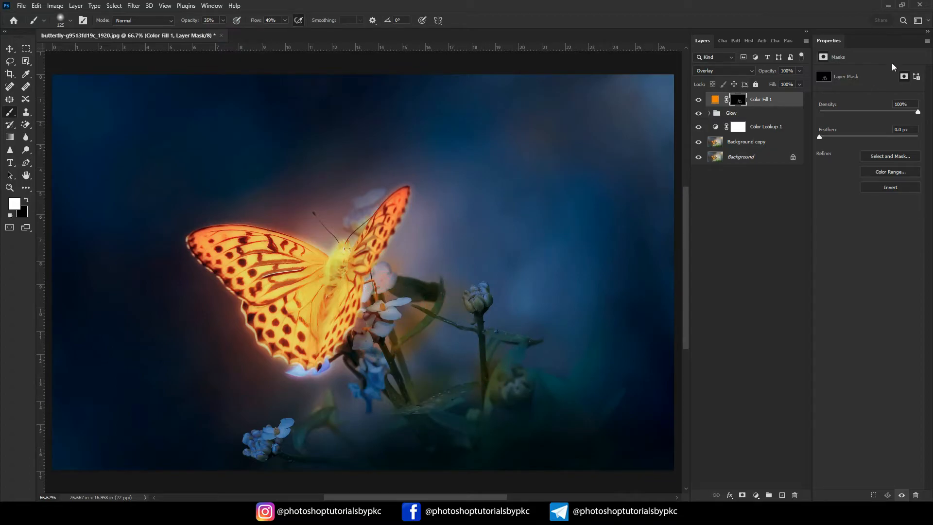
- Stamp all visible layers into a new layer above Color Fill 1 and undo the trial move of it
{"action": "left_click", "coordinate": [10, 49]}
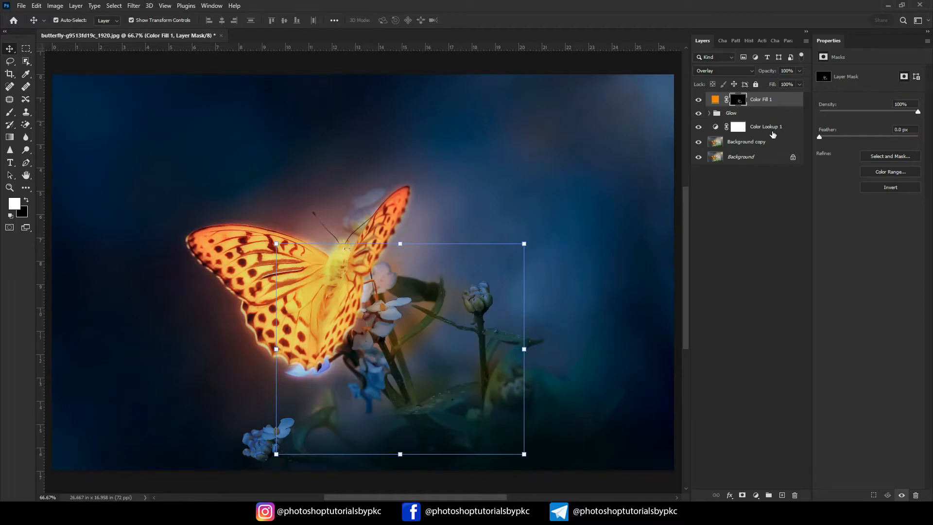
{"action": "left_click", "coordinate": [770, 127], "text": "shift"}
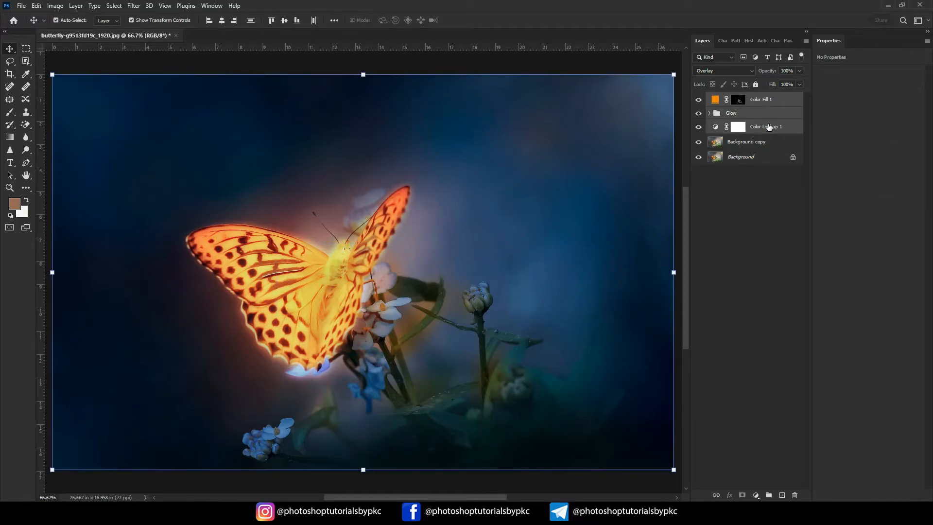
{"action": "left_click", "coordinate": [764, 142], "text": "ctrl"}
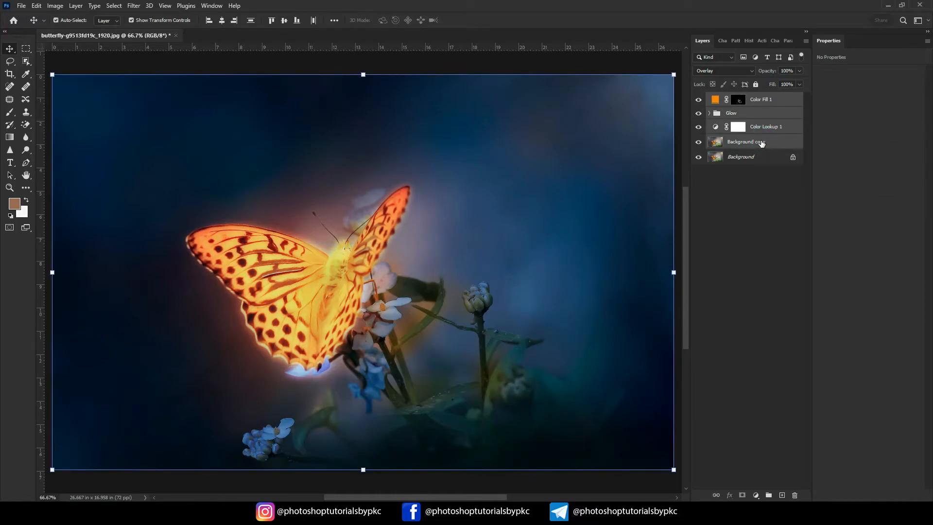
{"action": "key", "text": "ctrl+shift+alt+e"}
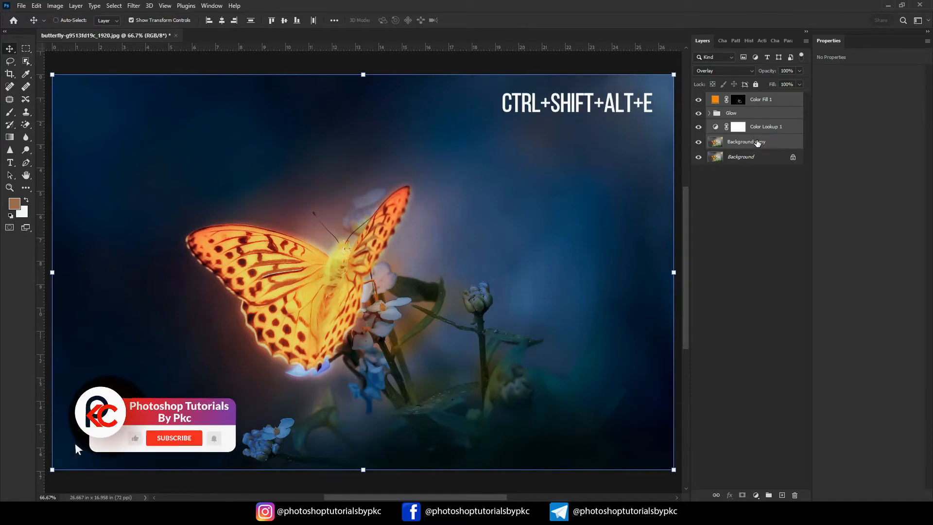
{"action": "left_click_drag", "start_coordinate": [413, 188], "coordinate": [411, 158]}
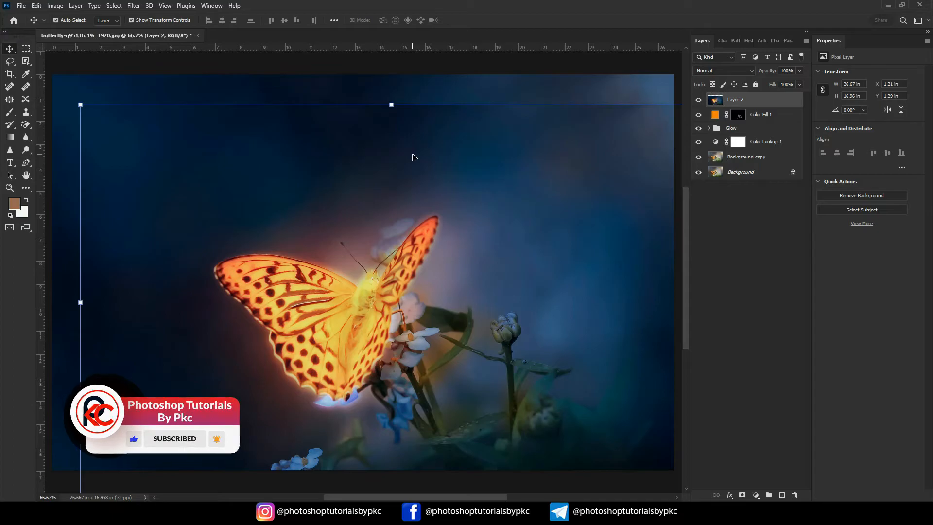
{"action": "key", "text": "ctrl+z"}
- In the Camera Raw Filter, set Temperature +10, Exposure +0.50, Contrast +70, Highlights -64, Shadows -41, Blacks -44, Dehaze +35, Vibrance +1 and Saturation +14
{"action": "left_click", "coordinate": [133, 5]}
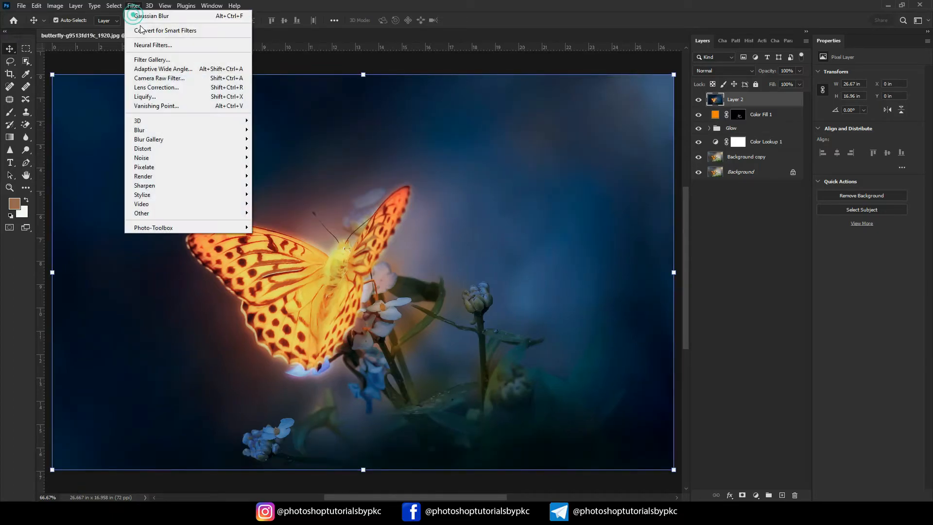
{"action": "left_click", "coordinate": [179, 78]}
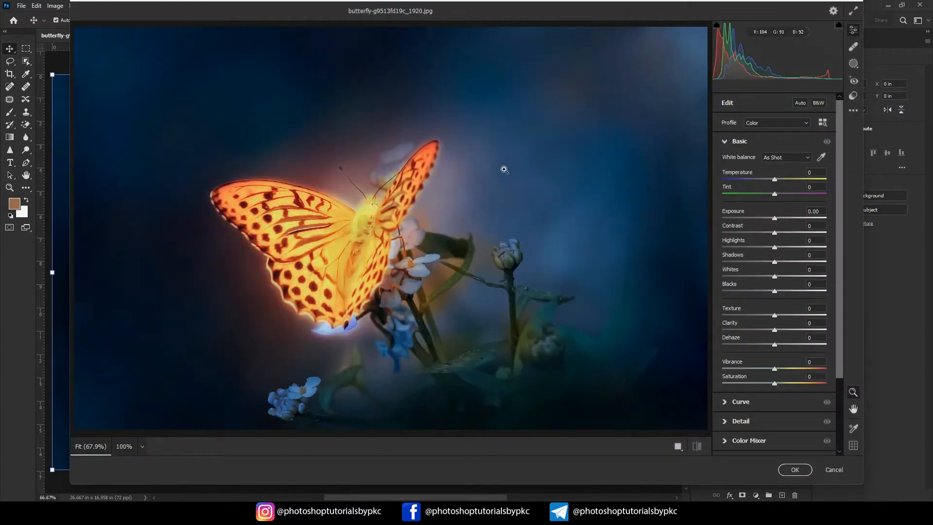
{"action": "left_click_drag", "start_coordinate": [774, 218], "coordinate": [778, 218]}
{"action": "left_click_drag", "start_coordinate": [775, 233], "coordinate": [795, 234]}
{"action": "left_click_drag", "start_coordinate": [774, 248], "coordinate": [755, 291]}
{"action": "left_click_drag", "start_coordinate": [795, 232], "coordinate": [811, 232]}
{"action": "left_click_drag", "start_coordinate": [778, 218], "coordinate": [780, 219]}
{"action": "left_click_drag", "start_coordinate": [774, 180], "coordinate": [779, 179]}
{"action": "left_click_drag", "start_coordinate": [775, 345], "coordinate": [793, 345]}
{"action": "left_click_drag", "start_coordinate": [755, 291], "coordinate": [752, 291]}
{"action": "left_click_drag", "start_coordinate": [775, 384], "coordinate": [781, 383]}
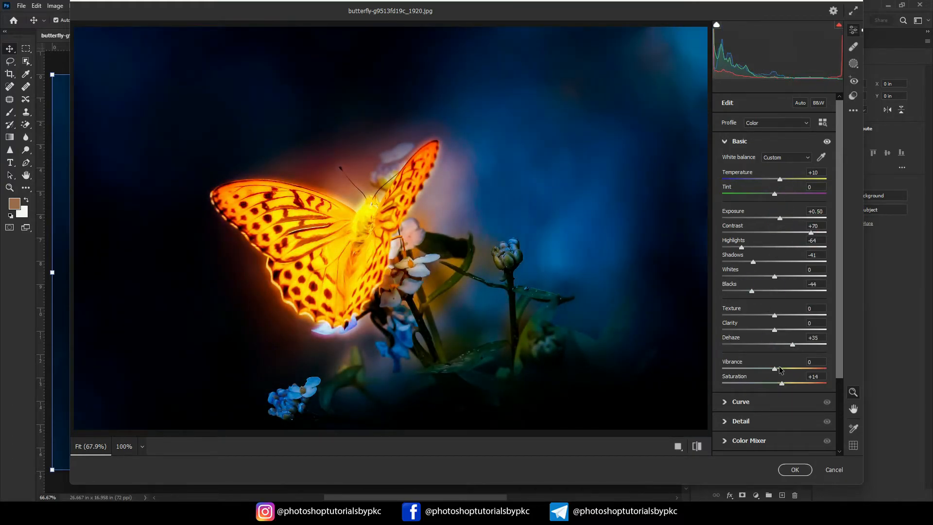
- Adjust the Color Mixer saturation to Reds -16, Oranges +35 and Yellows -14
{"action": "left_click", "coordinate": [754, 435]}
{"action": "mouse_move", "coordinate": [775, 269]}
{"action": "left_mouse_down"}
{"action": "mouse_move", "coordinate": [799, 269]}
{"action": "mouse_move", "coordinate": [767, 255]}
{"action": "left_mouse_up"}
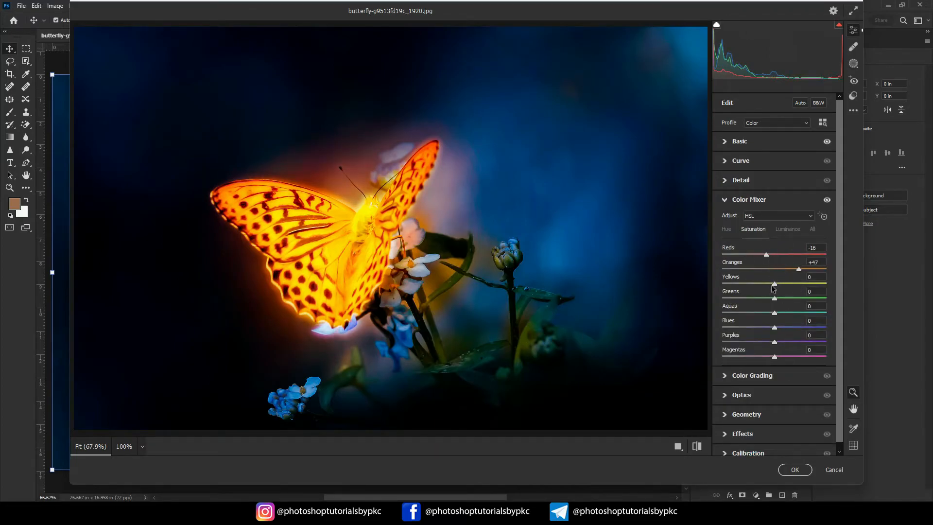
{"action": "left_click", "coordinate": [824, 217]}
{"action": "left_click_drag", "start_coordinate": [467, 292], "coordinate": [448, 313]}
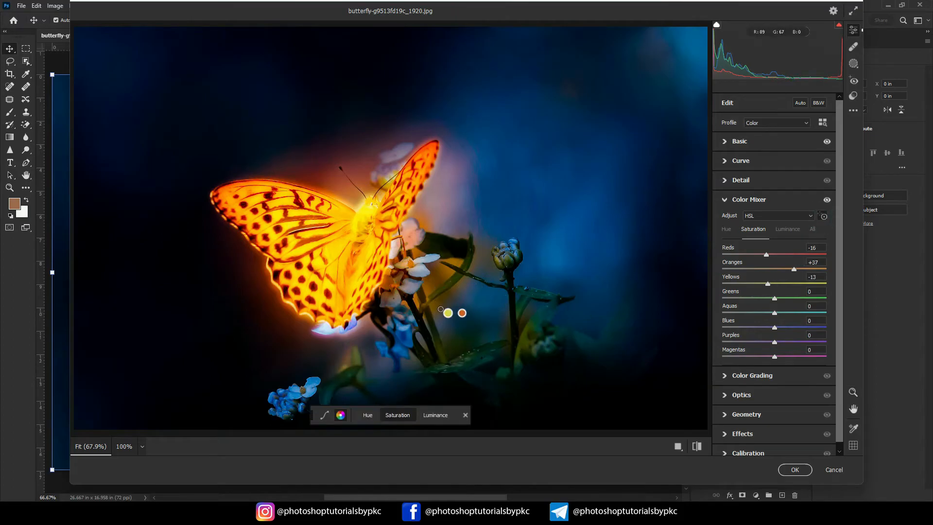
- Darken the image edges with a slight negative vignette and apply the Camera Raw Filter
{"action": "left_click", "coordinate": [735, 435]}
{"action": "left_click_drag", "start_coordinate": [775, 319], "coordinate": [763, 321]}
{"action": "left_click", "coordinate": [793, 469]}
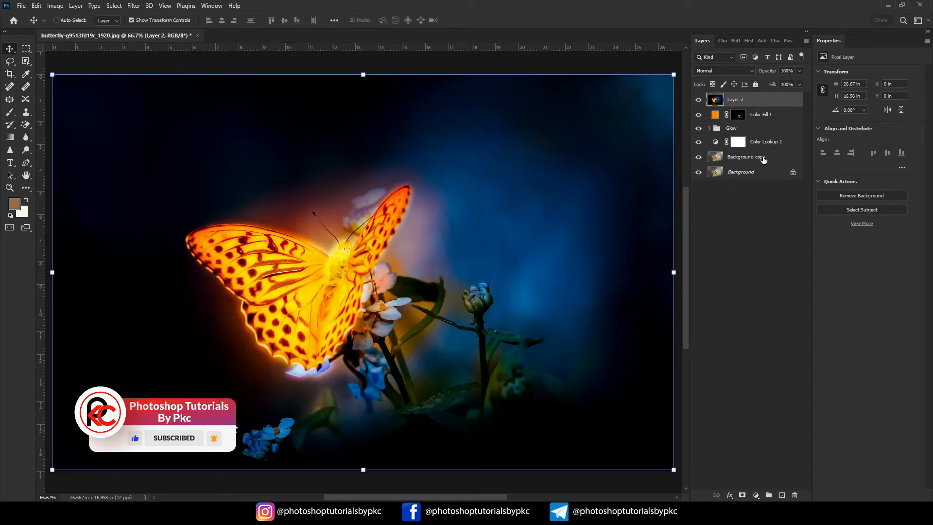
- Group the layers from Layer 2 down to Color Lookup 1 and toggle the group's visibility to compare before and after
{"action": "left_click", "coordinate": [765, 146], "text": "shift"}
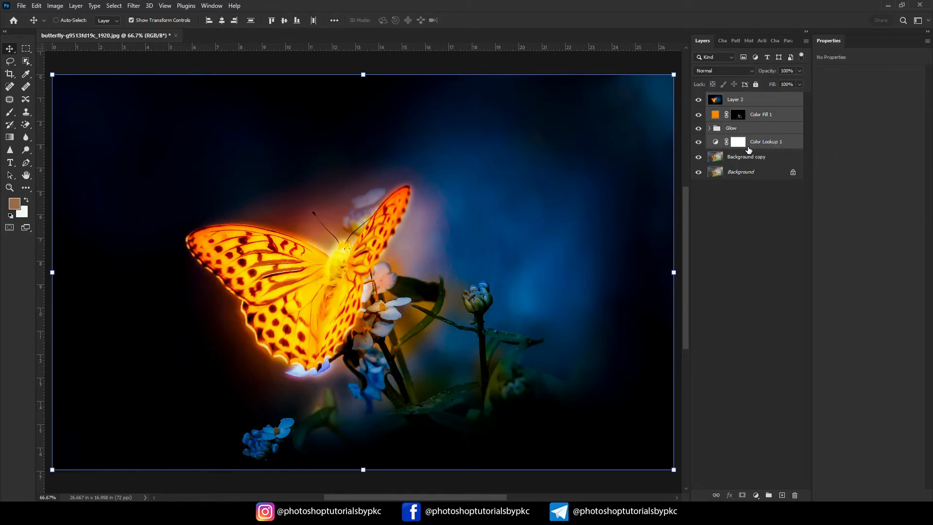
{"action": "key", "text": "ctrl+g"}
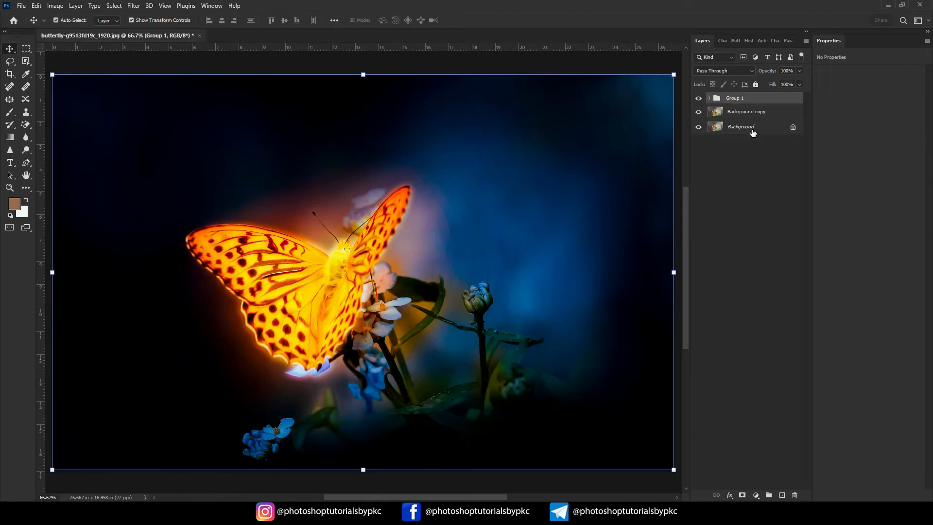
{"action": "left_click", "coordinate": [699, 99]}
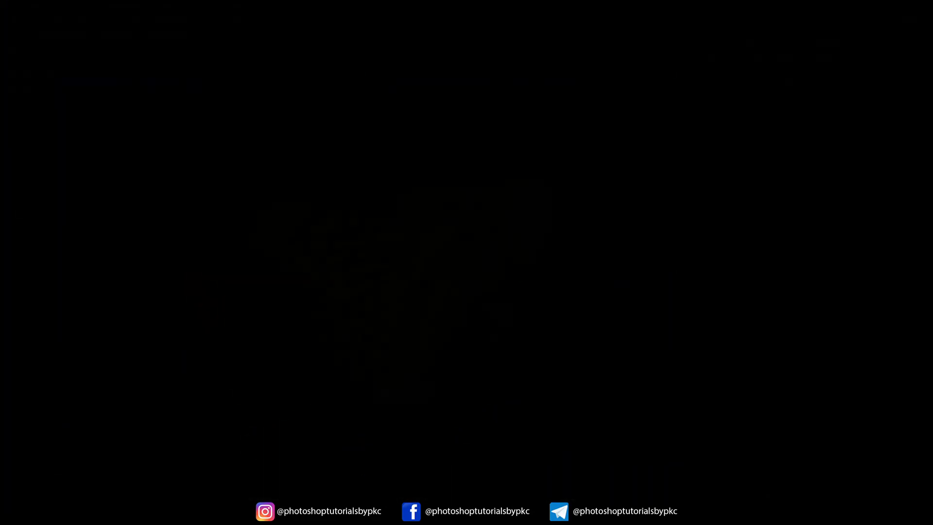